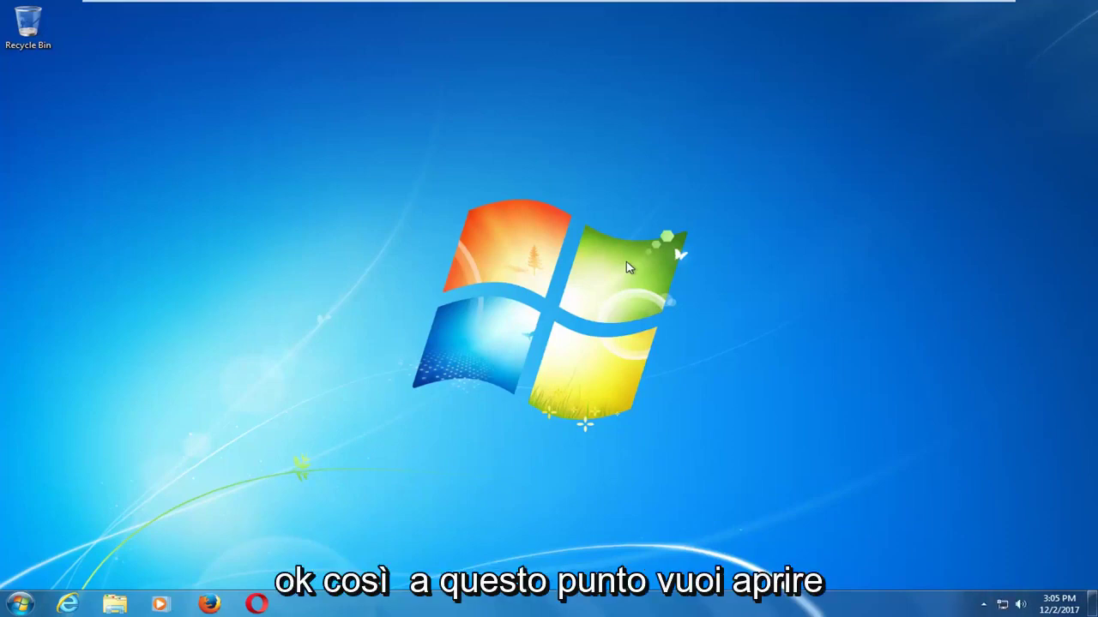
# Search 'device manager' from the Start menu and open Device Manager.
pyautogui.click(19, 604)
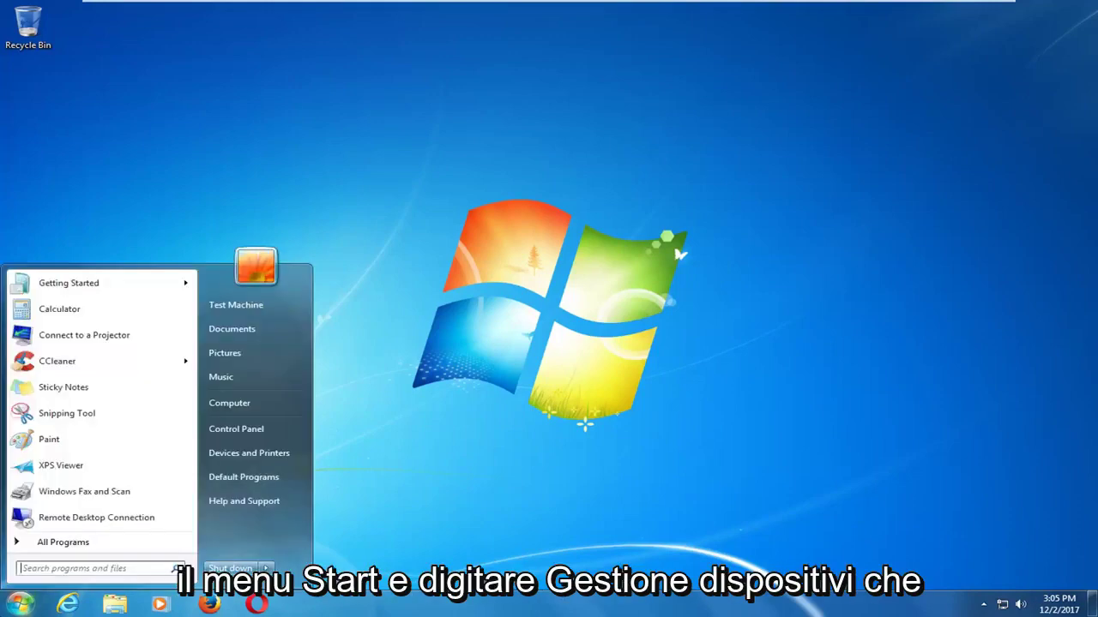
pyautogui.write('device manager')
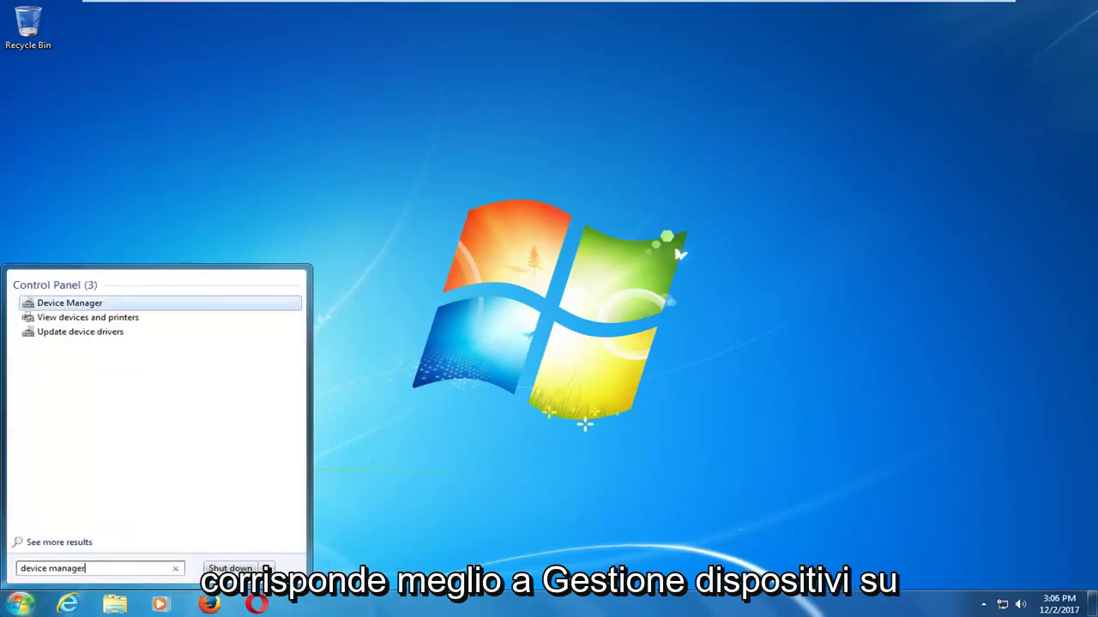
pyautogui.rightClick(76, 305)
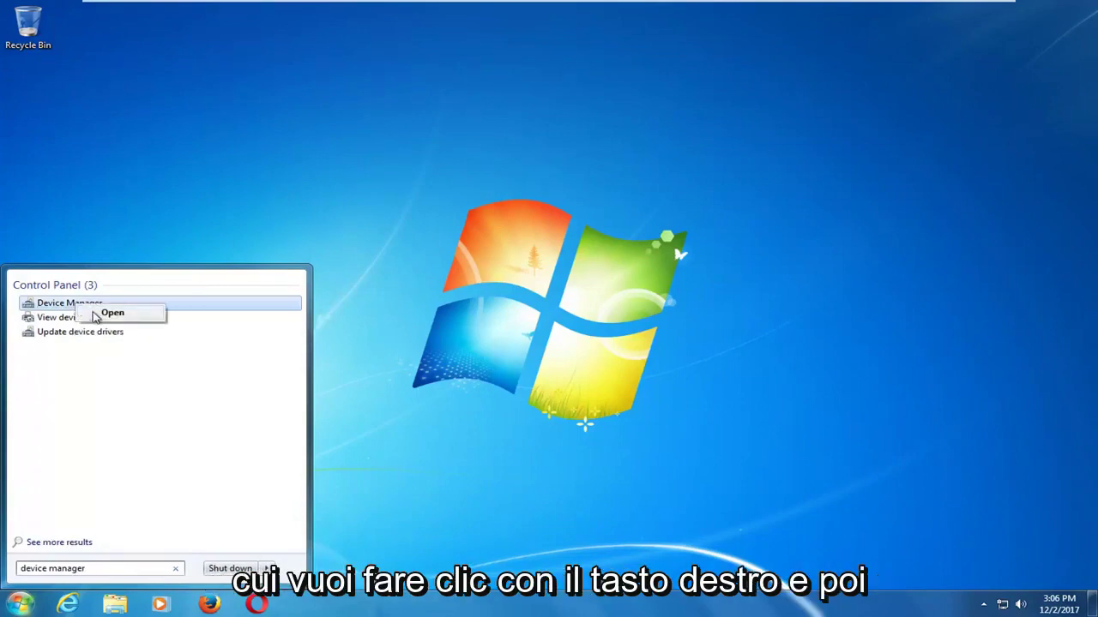
pyautogui.click(94, 315)
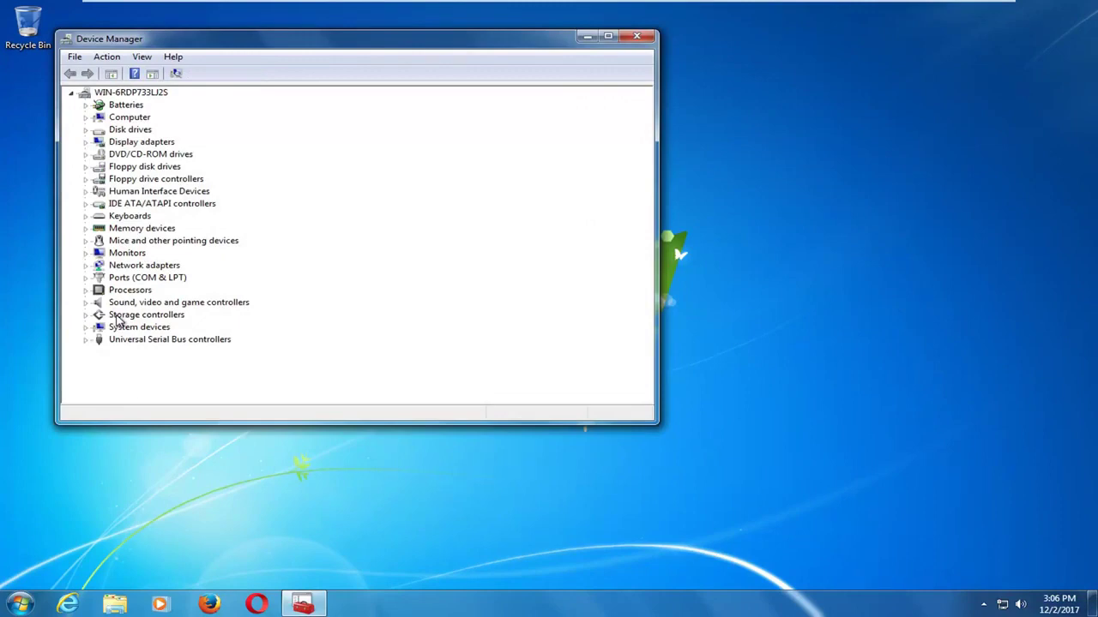
# Expand Disk drives and open Properties for the VMware Virtual S SCSI Disk Device.
pyautogui.moveTo(372, 41); pyautogui.dragTo(517, 65)
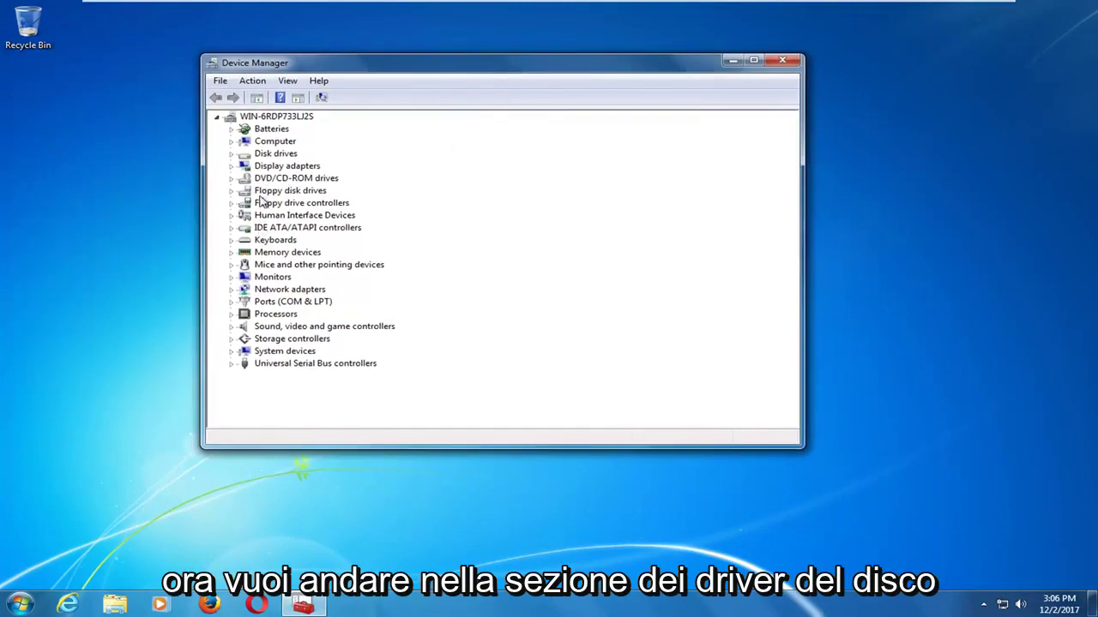
pyautogui.click(287, 155)
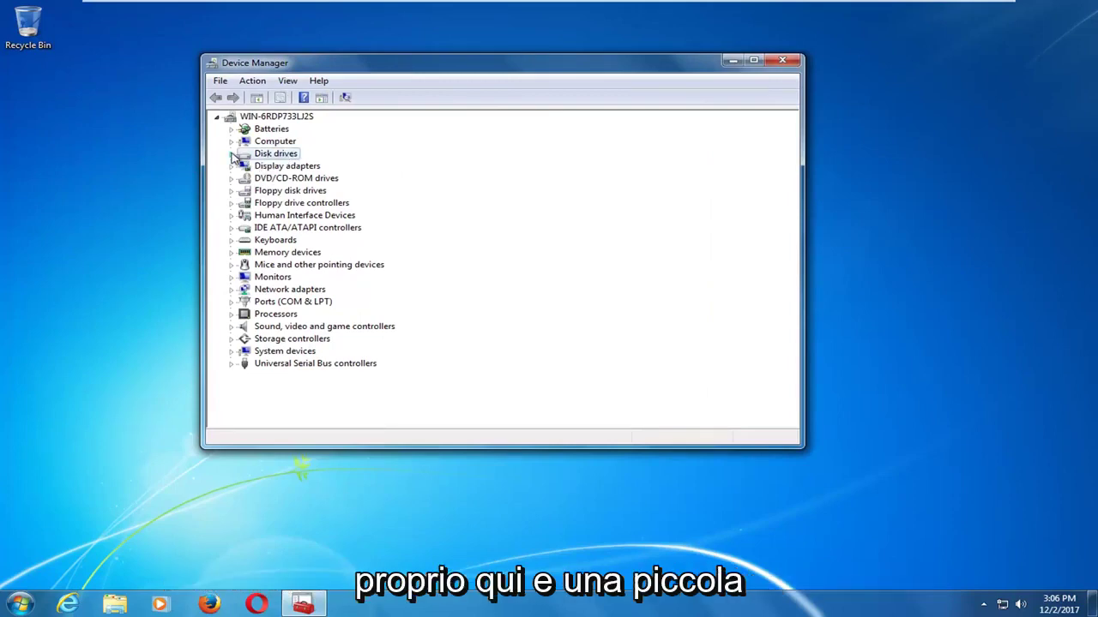
pyautogui.click(231, 155)
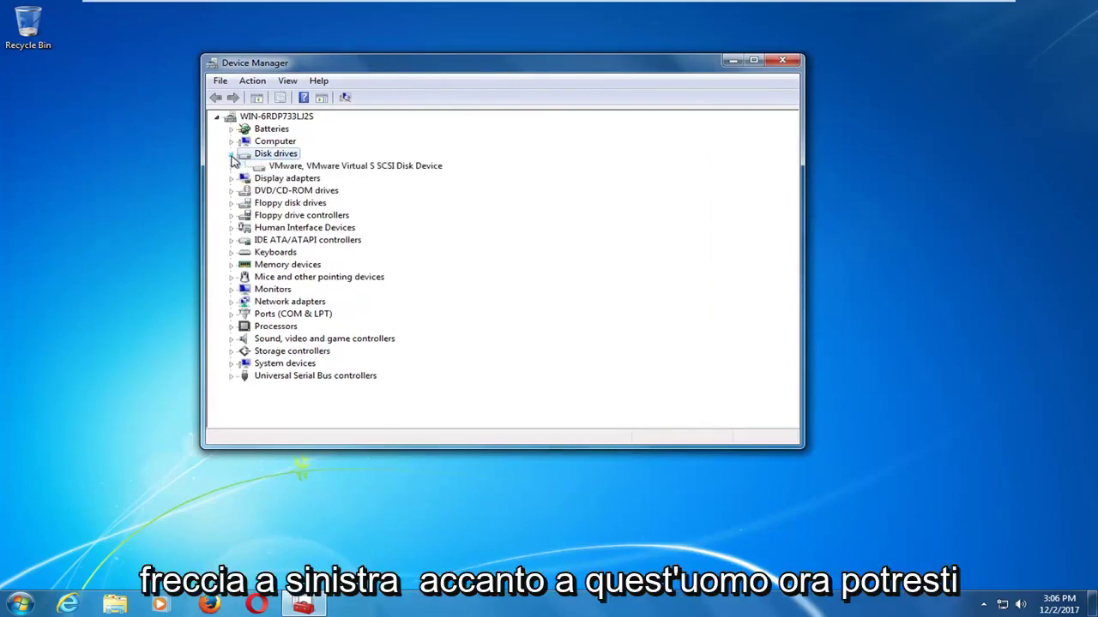
pyautogui.click(282, 169)
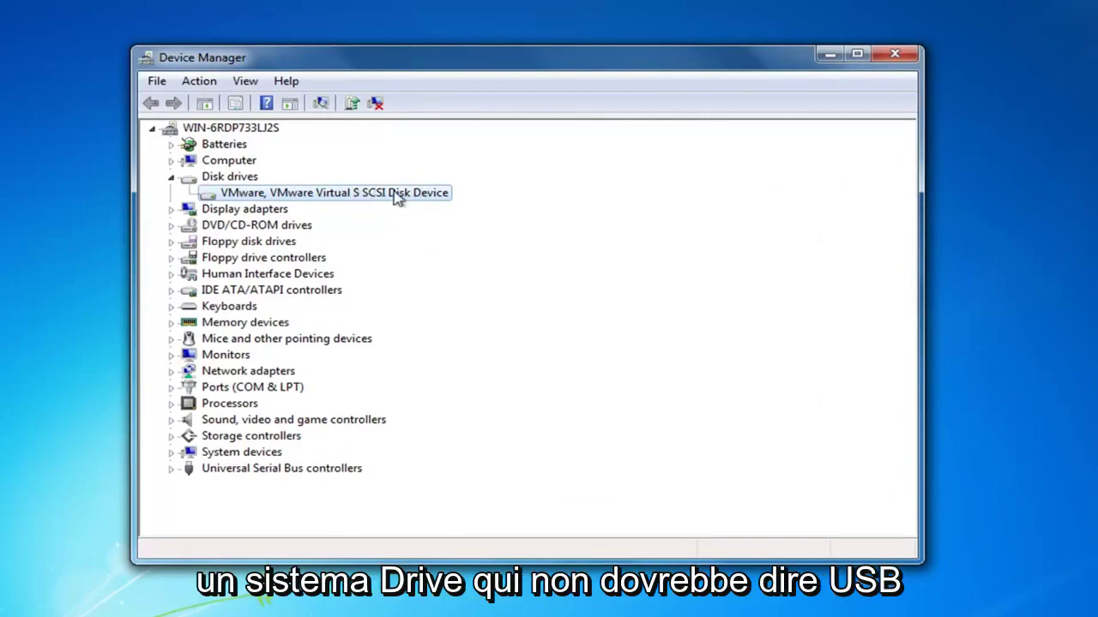
pyautogui.rightClick(351, 198)
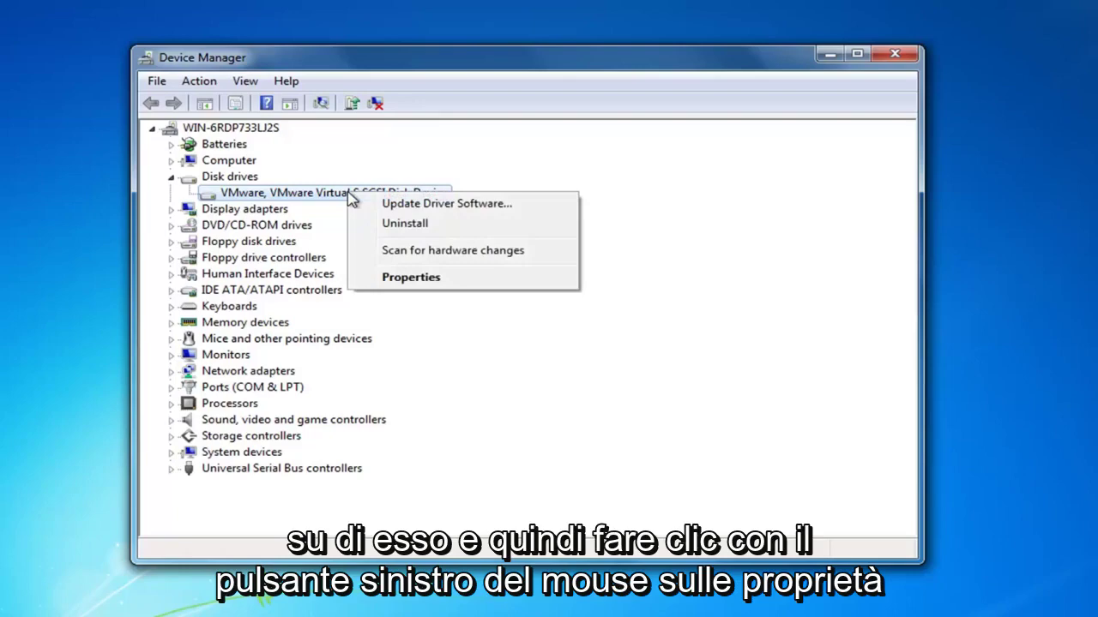
pyautogui.click(396, 279)
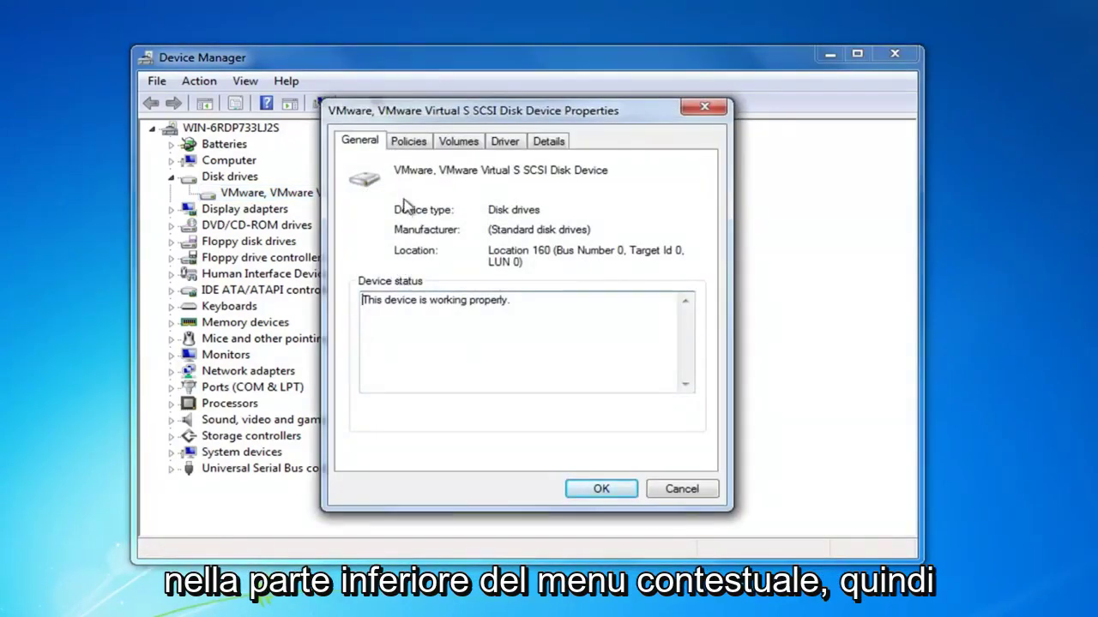
# Set the VMware disk's removal policy to Quick removal, postpone the restart, and minimize Device Manager.
pyautogui.click(411, 152)
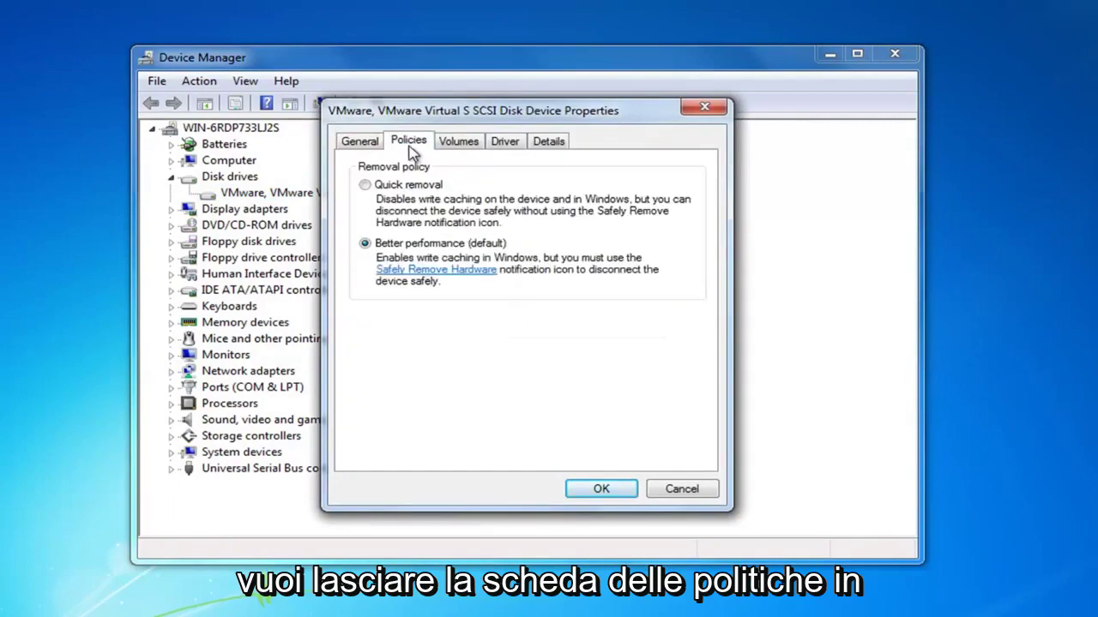
pyautogui.click(366, 190)
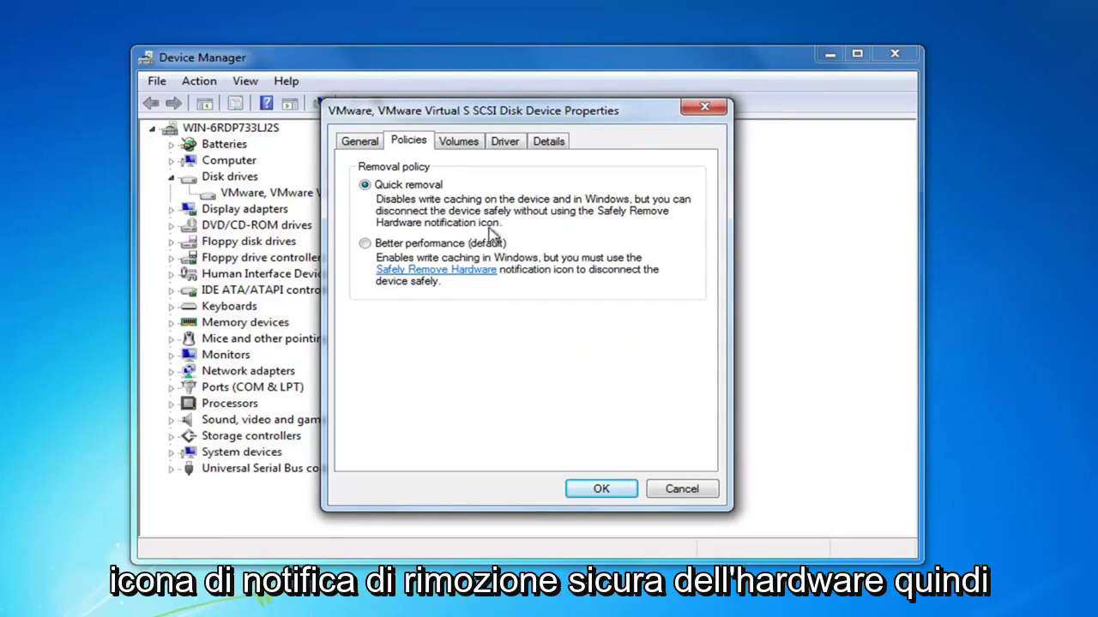
pyautogui.click(608, 494)
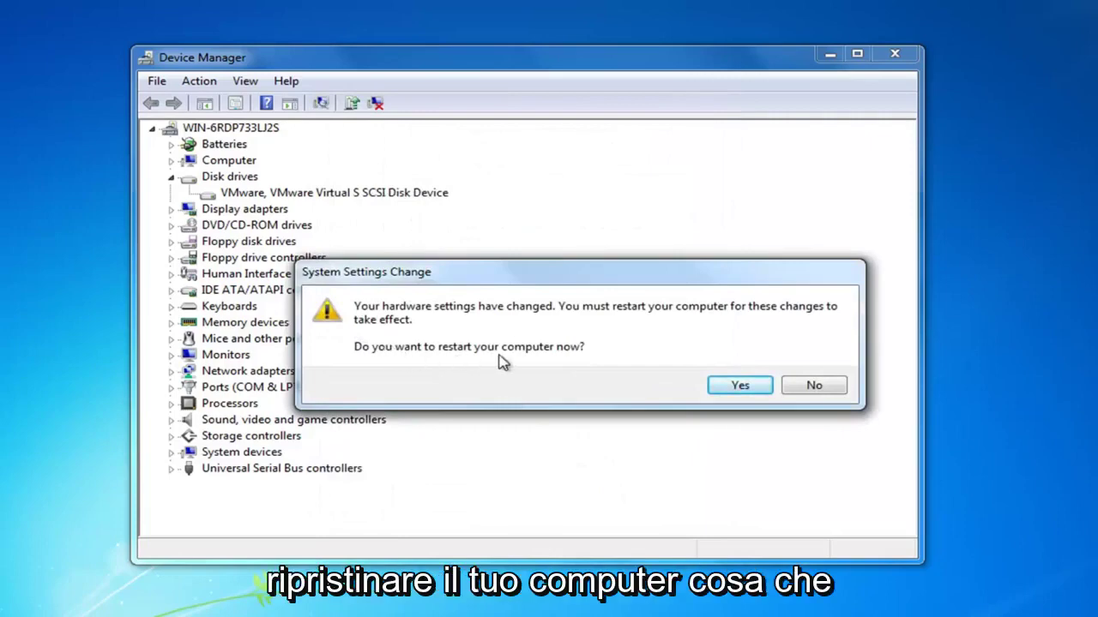
pyautogui.click(822, 392)
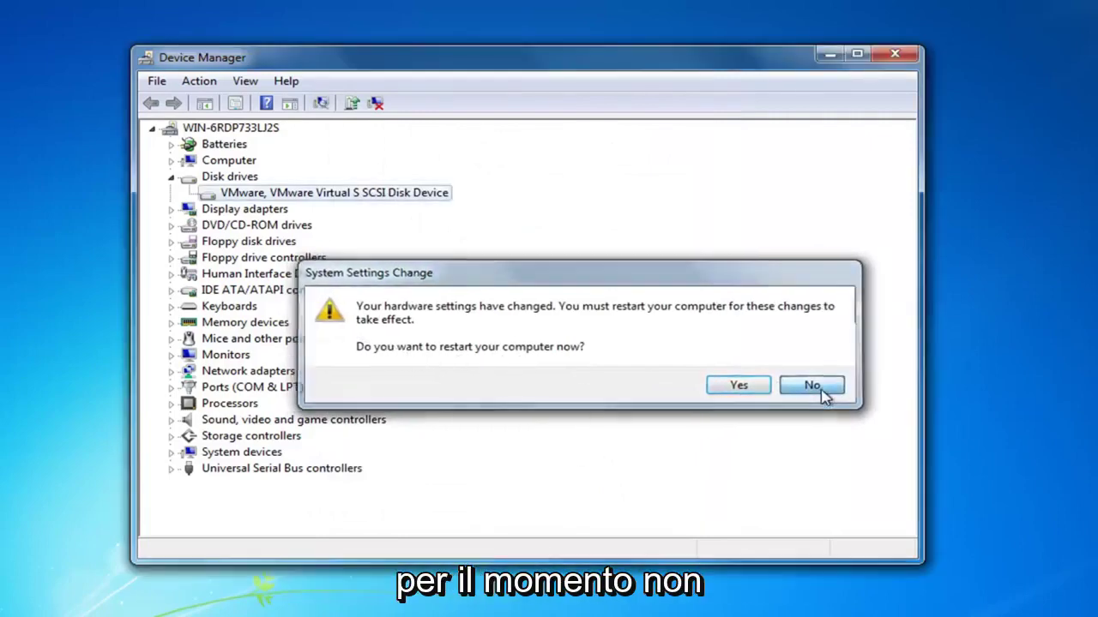
pyautogui.click(894, 54)
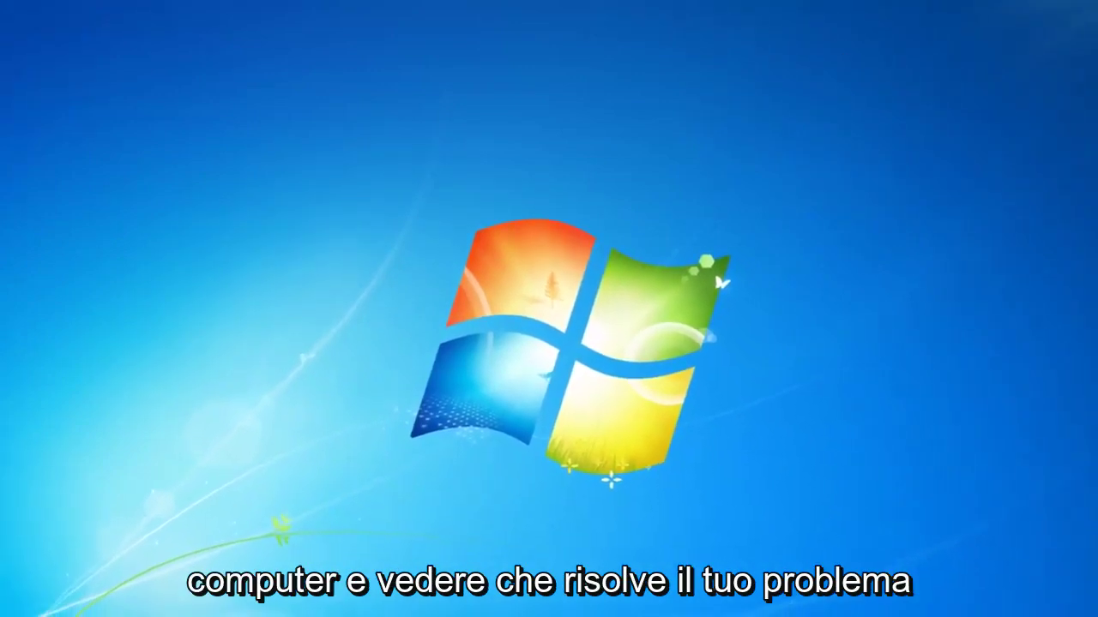
# Close Device Manager from its taskbar button.
pyautogui.rightClick(277, 483)
pyautogui.rightClick(290, 616)
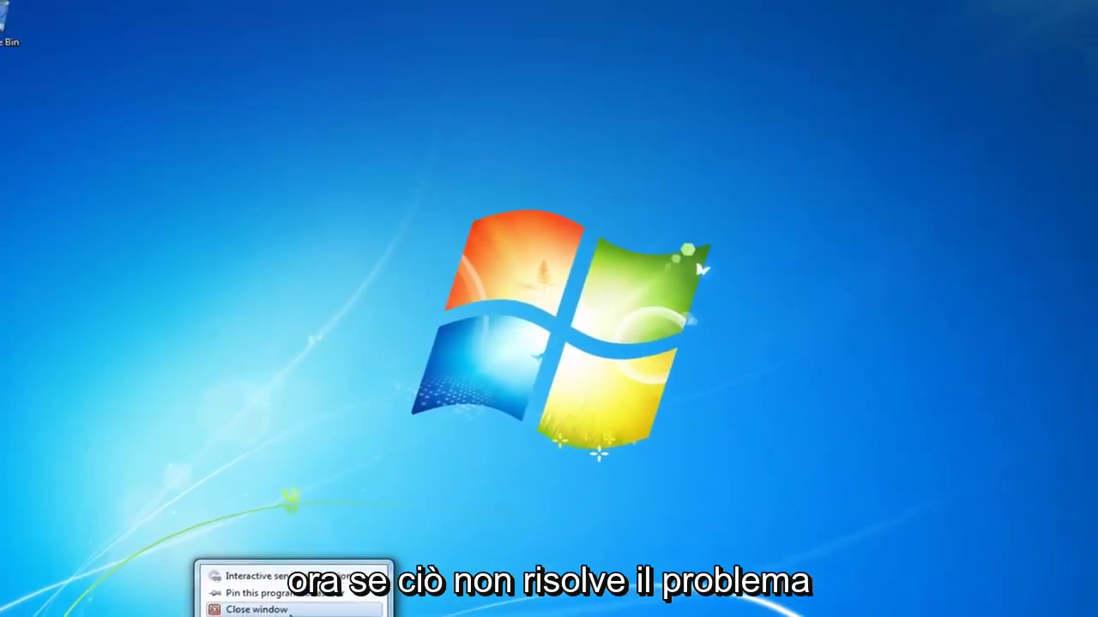
pyautogui.click(290, 610)
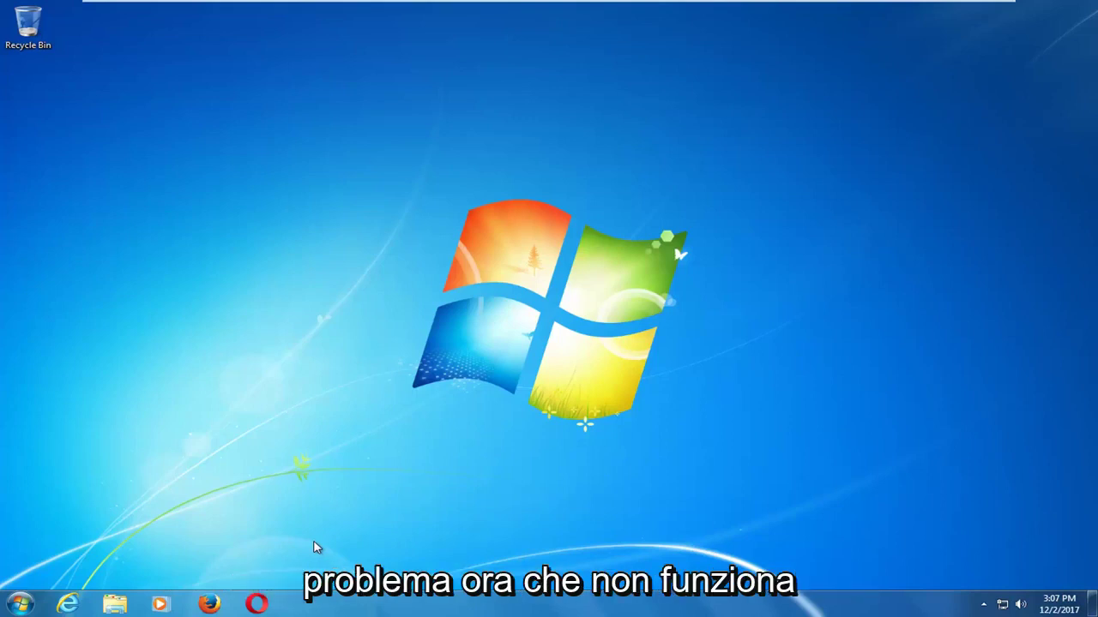
# Open Computer, check Local Disk (C:) free space (9.70 GB of 24.9 GB), then close it.
pyautogui.click(15, 605)
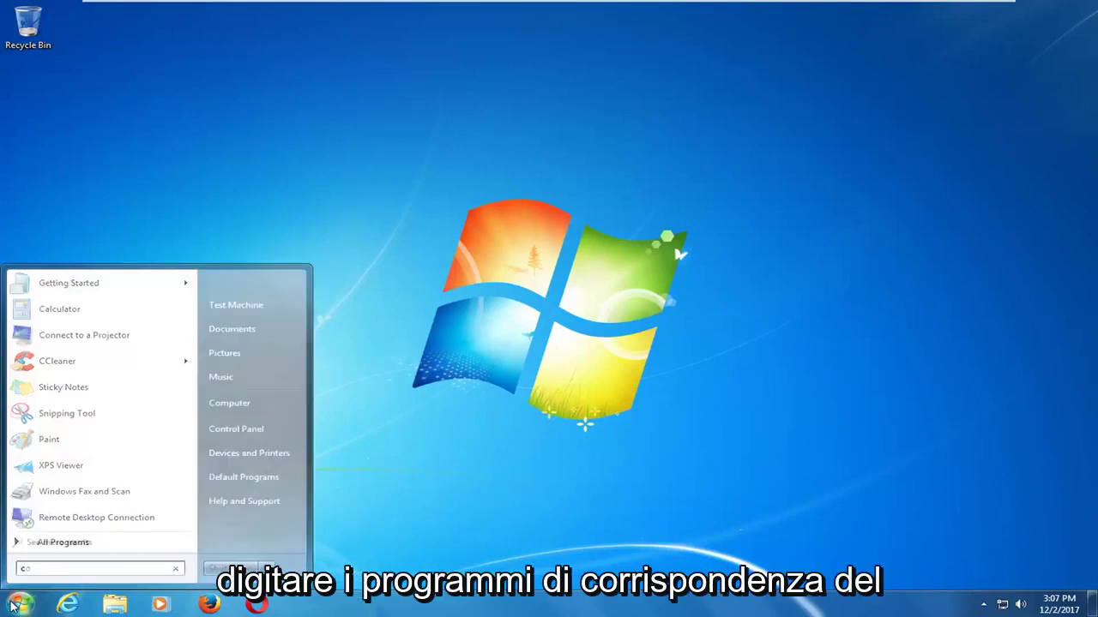
pyautogui.write('computer')
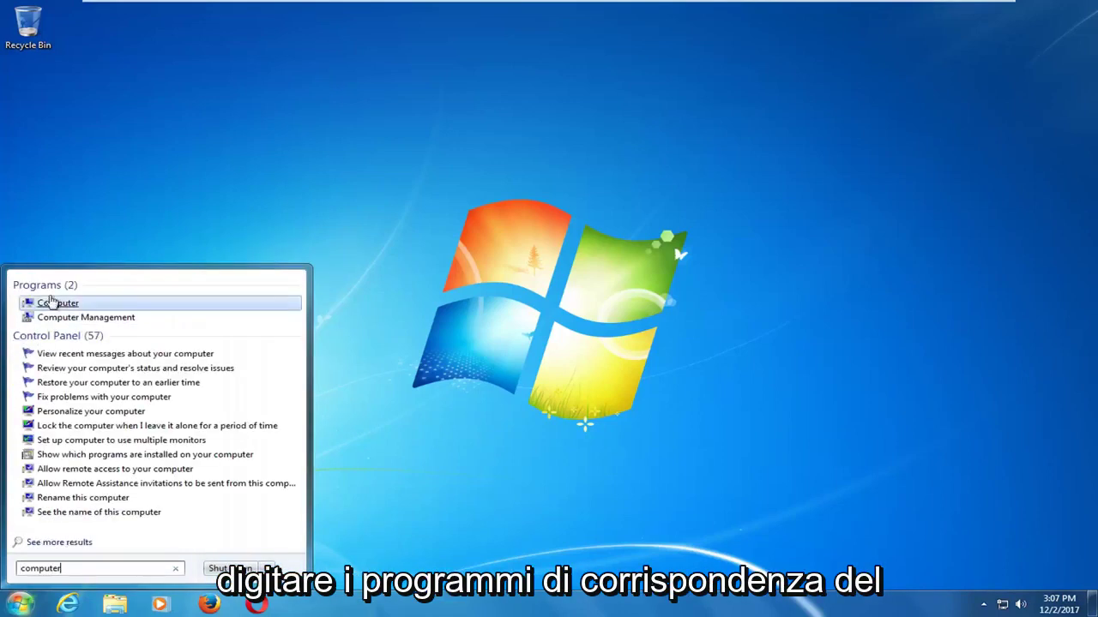
pyautogui.click(51, 303)
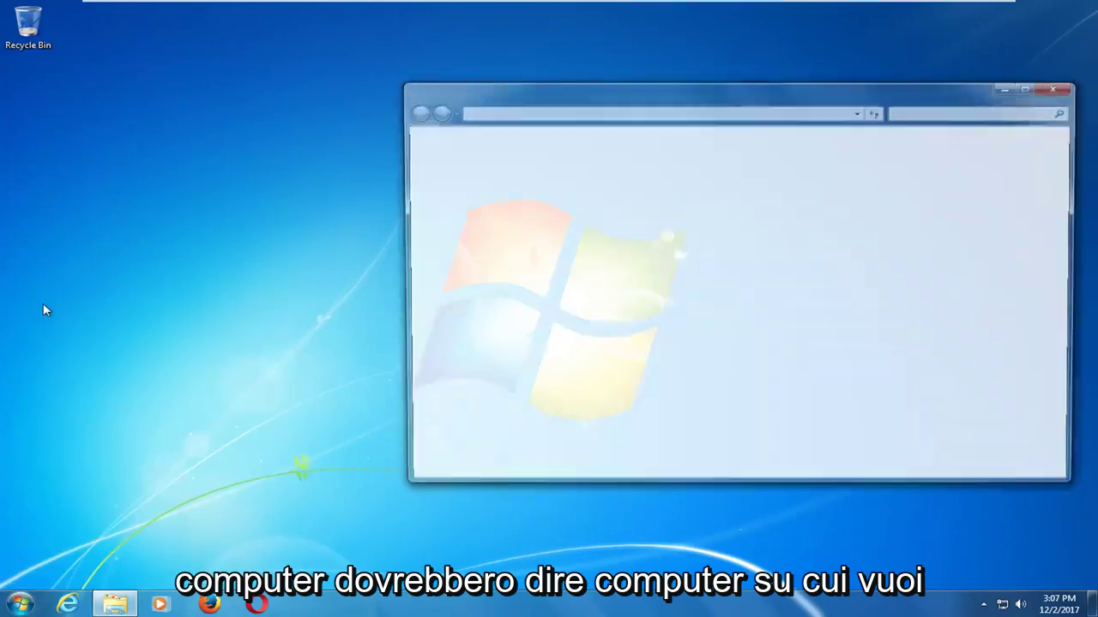
pyautogui.moveTo(698, 98); pyautogui.dragTo(563, 129)
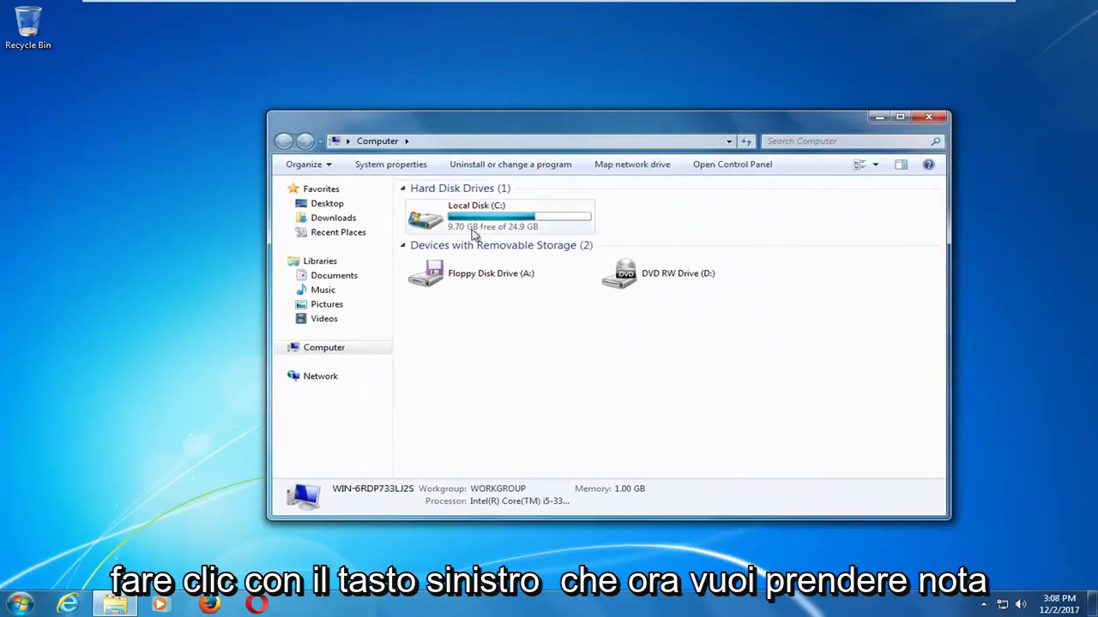
pyautogui.moveTo(434, 229)
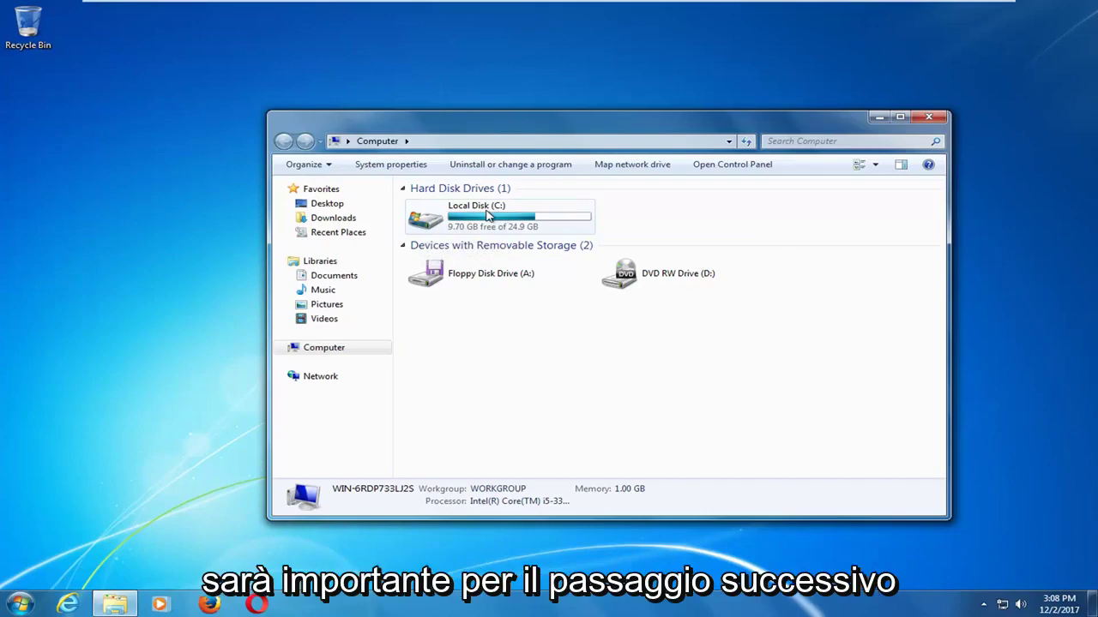
pyautogui.click(926, 120)
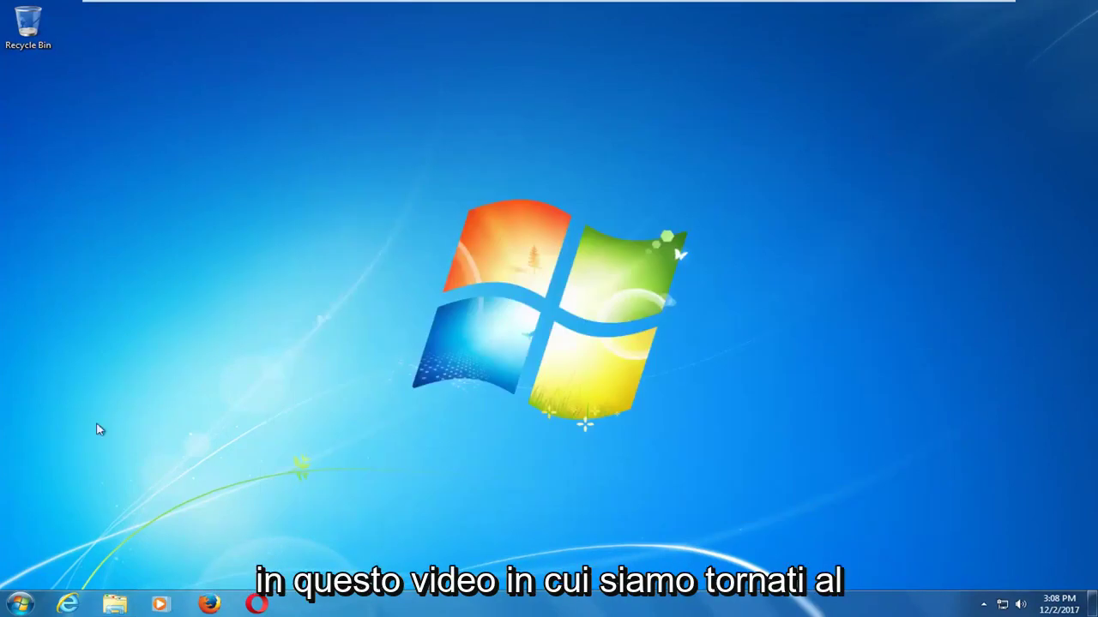
# Run cmd as administrator from the Start search, approving User Account Control.
pyautogui.click(19, 604)
pyautogui.write('cmd')
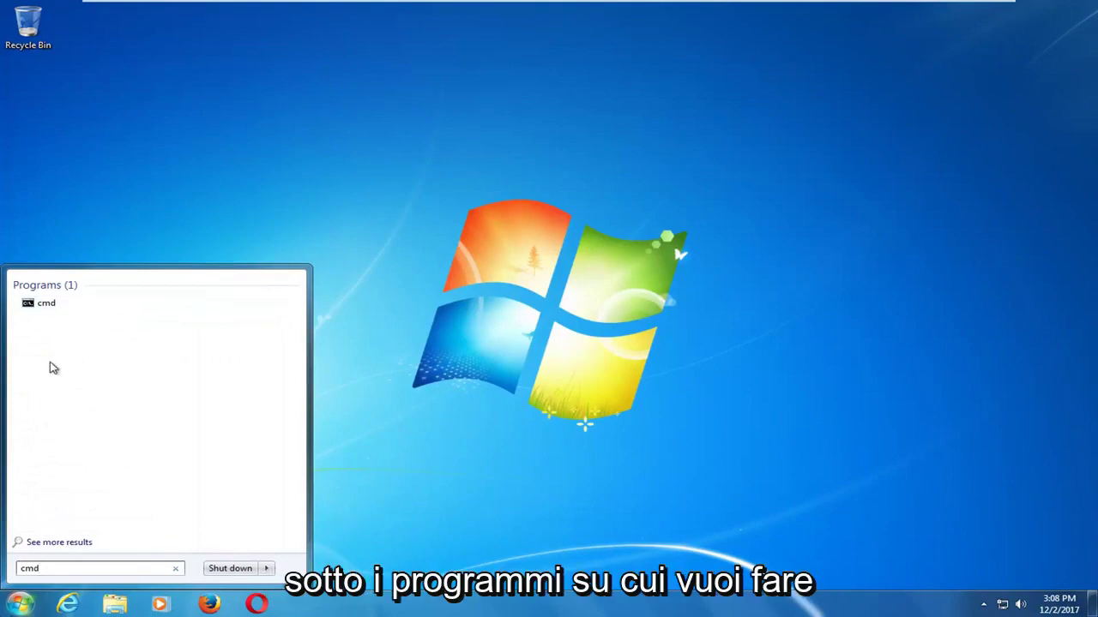
pyautogui.rightClick(43, 305)
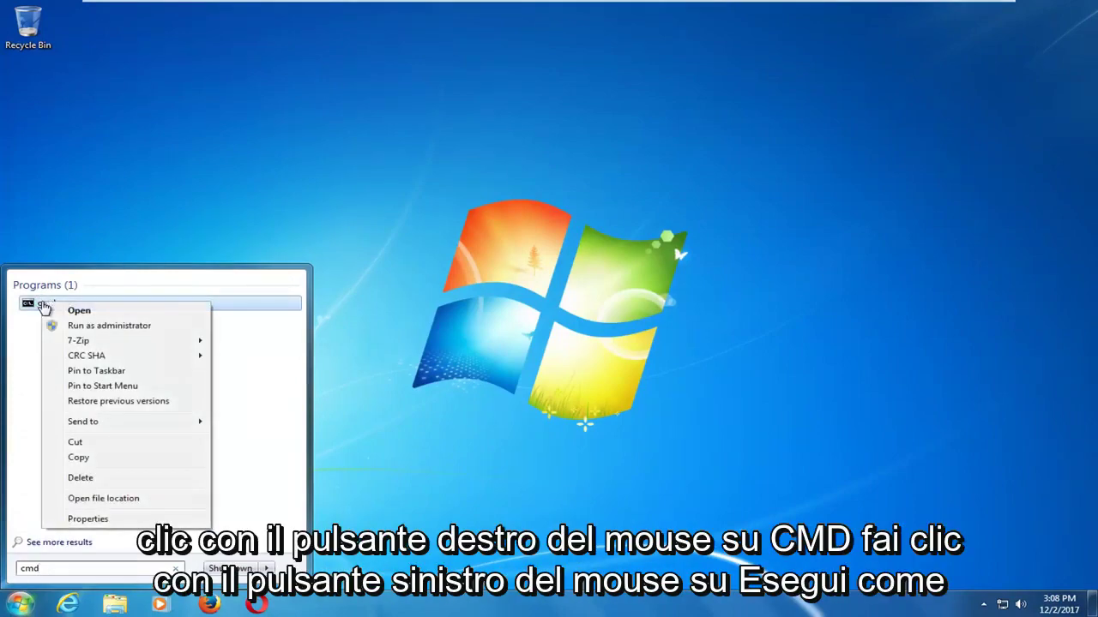
pyautogui.click(66, 327)
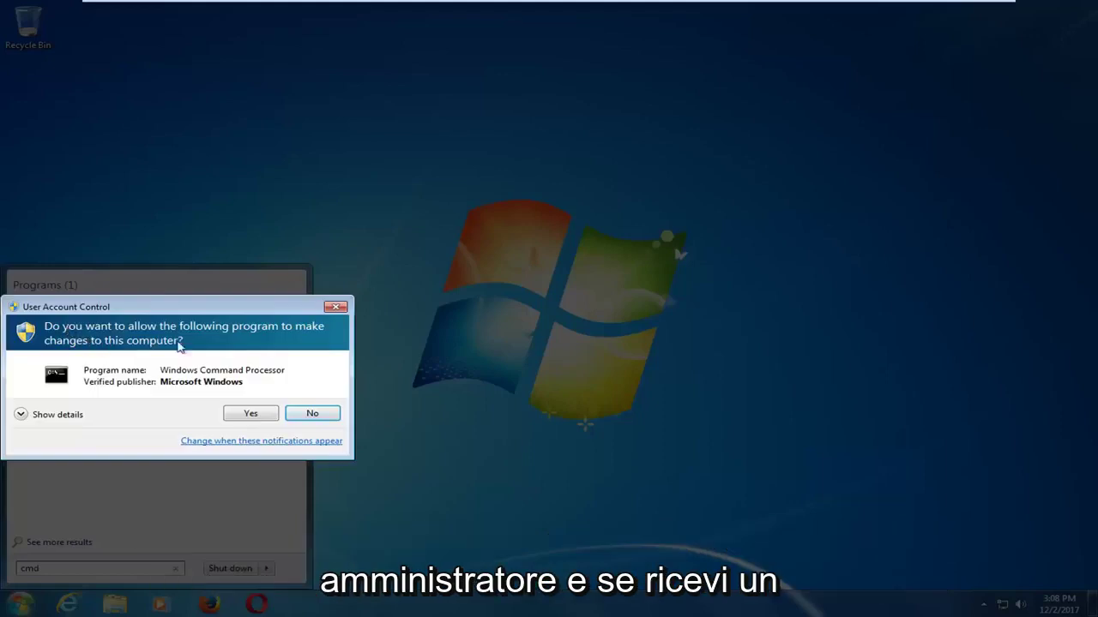
pyautogui.click(250, 414)
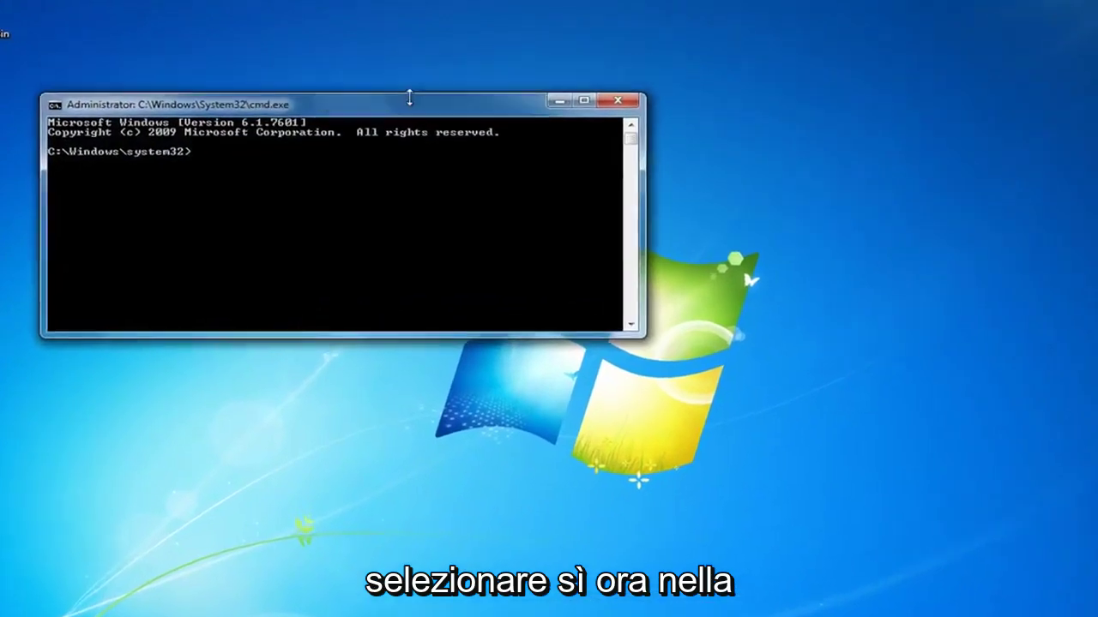
# Run chkdsk C: /f and answer Y to schedule the check for next restart.
pyautogui.moveTo(612, 66); pyautogui.dragTo(677, 112)
pyautogui.write('chkds')
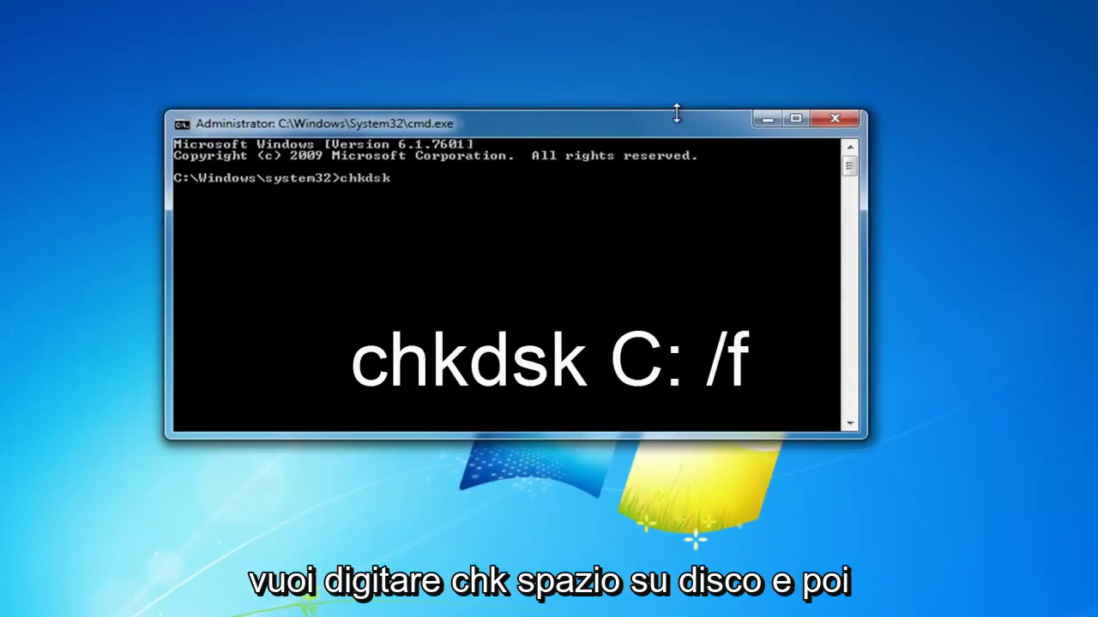
pyautogui.write('k')
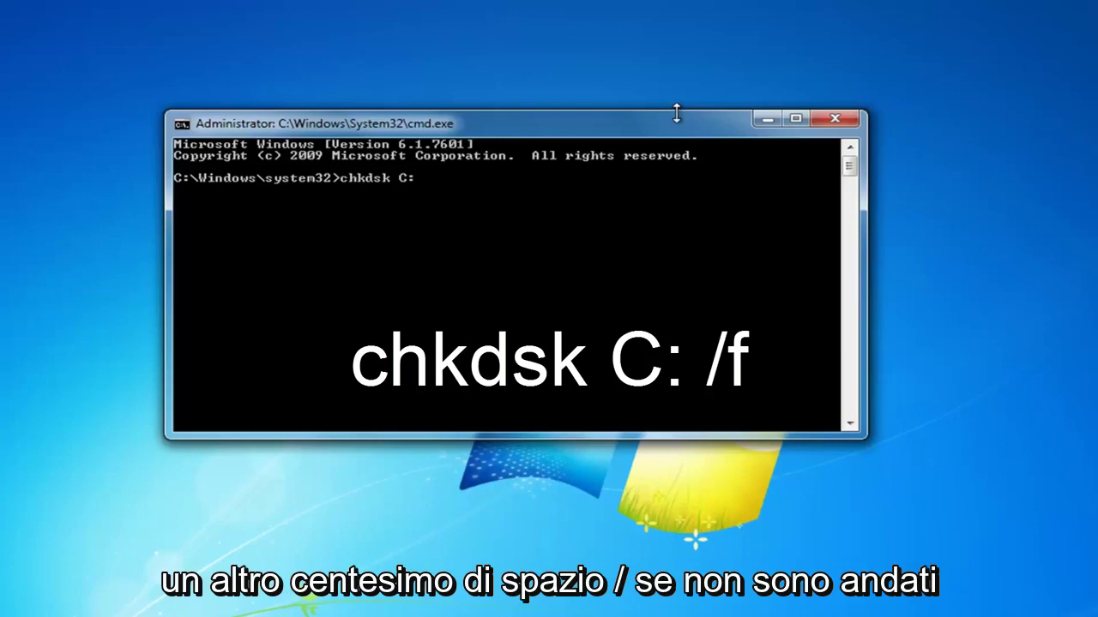
pyautogui.write('/f')
pyautogui.press('Return')
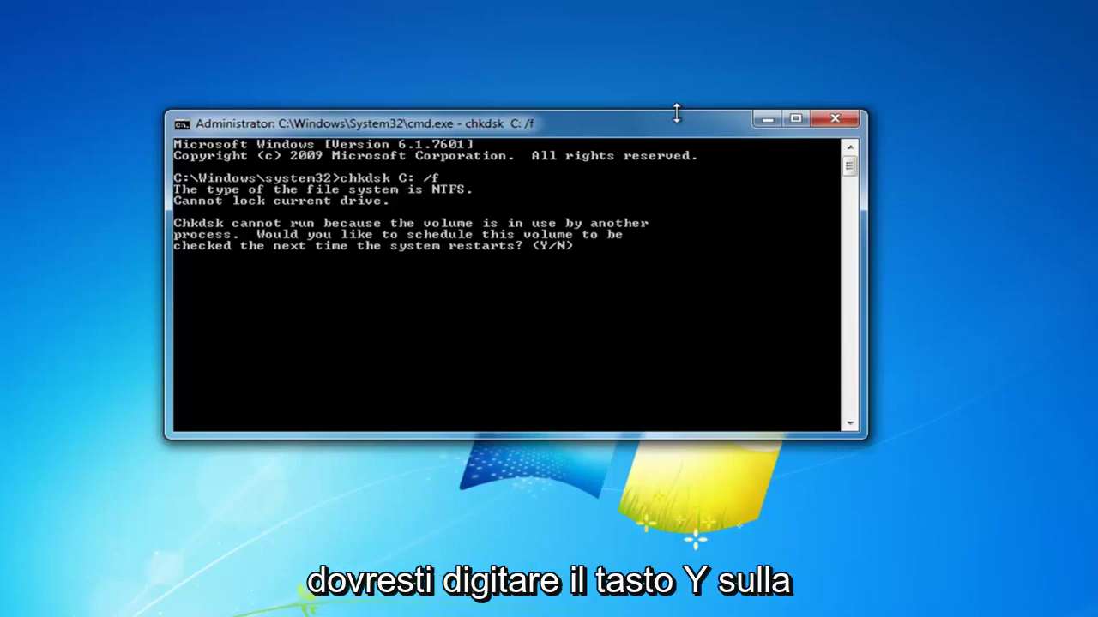
pyautogui.write('y')
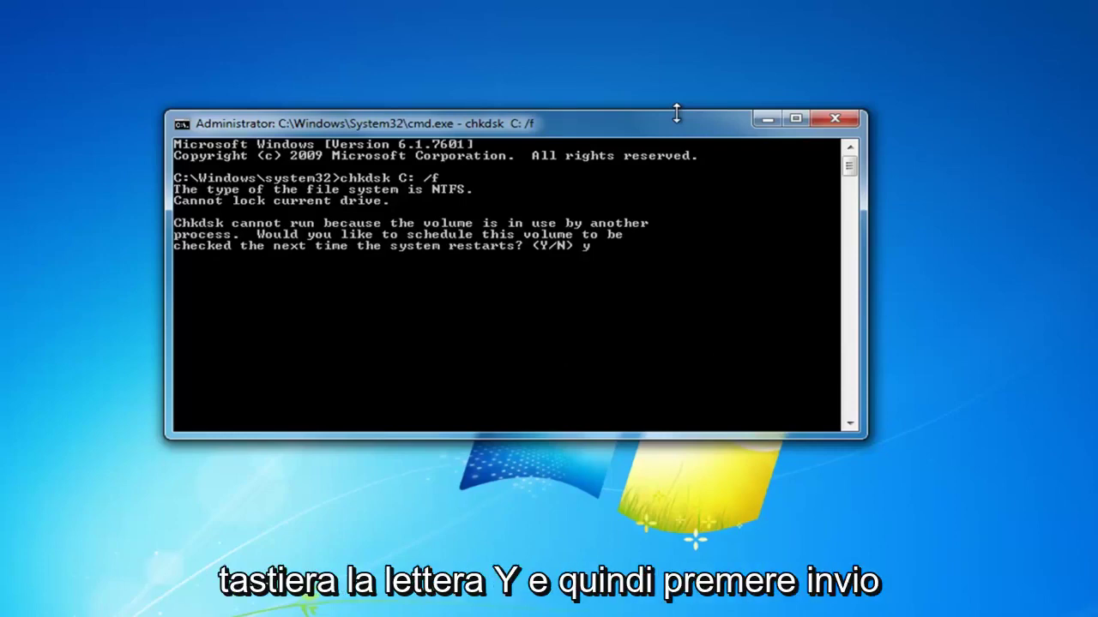
pyautogui.press('Return')
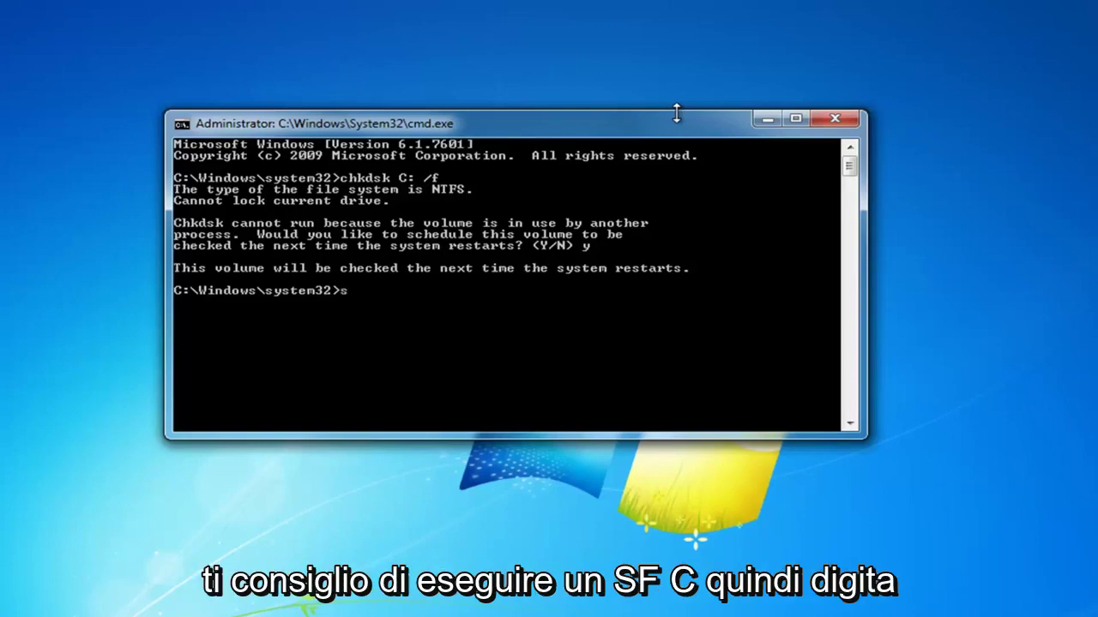
# Run sfc /scannow to begin the system file scan.
pyautogui.write('fc')
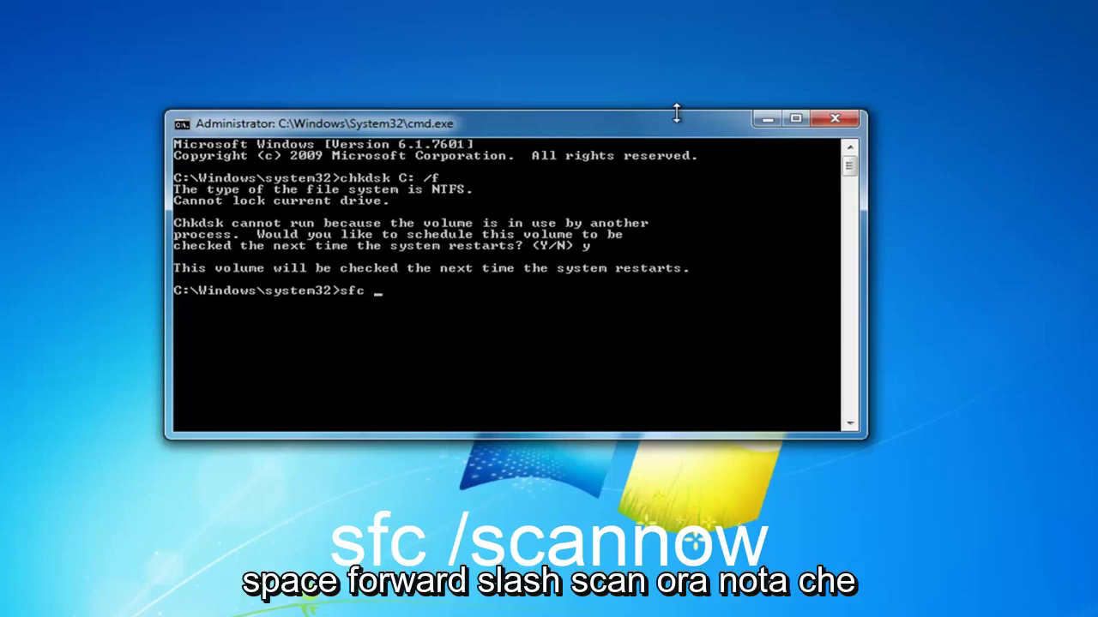
pyautogui.write('/scannow')
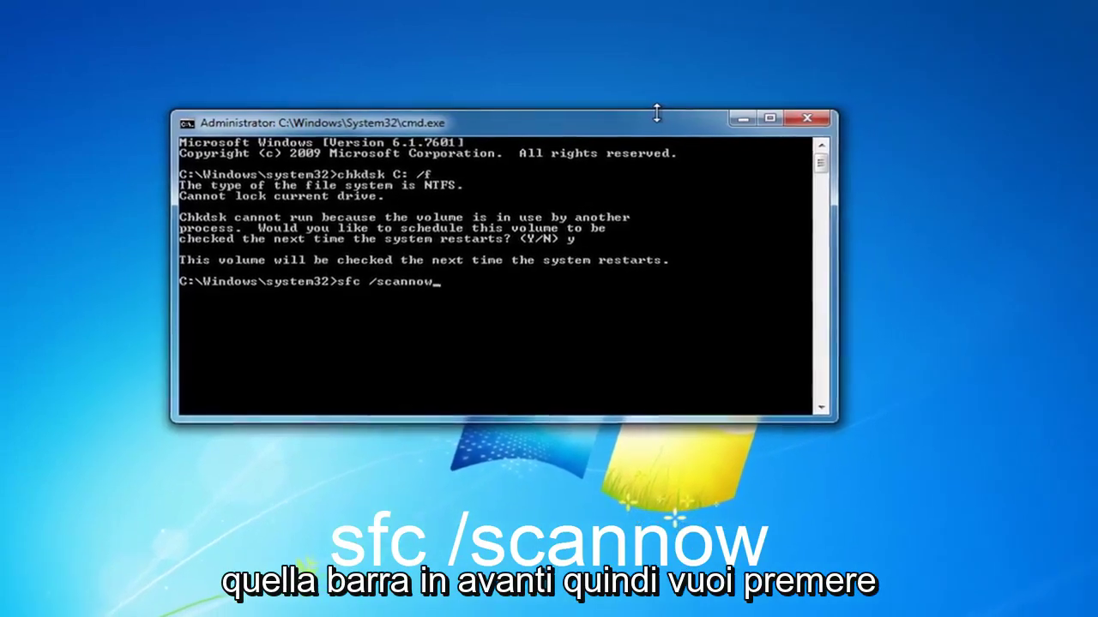
pyautogui.press('Return')
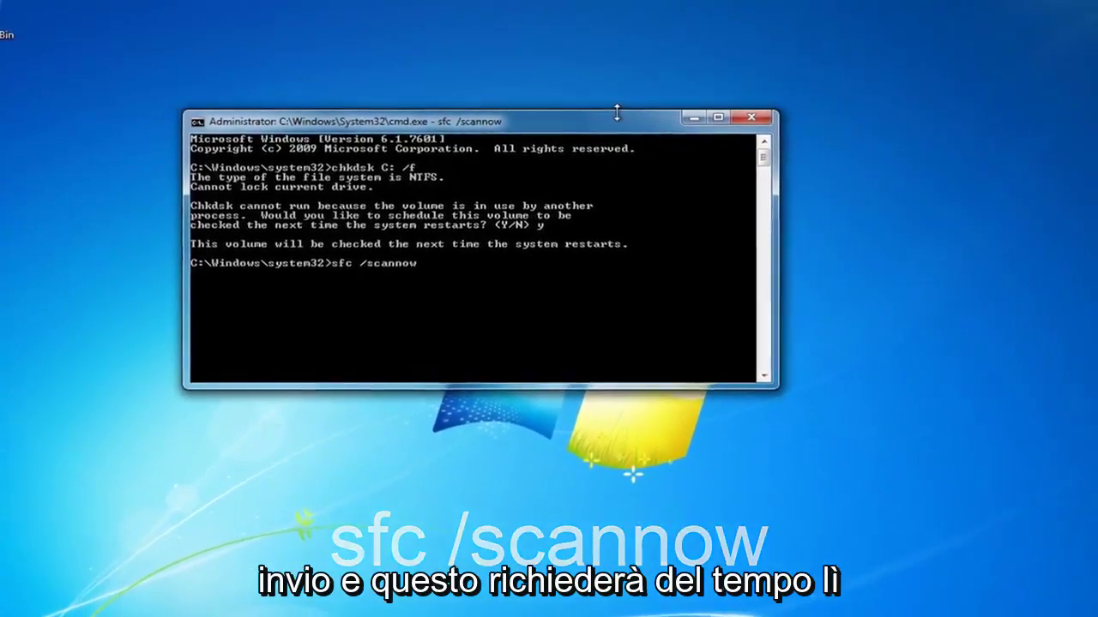